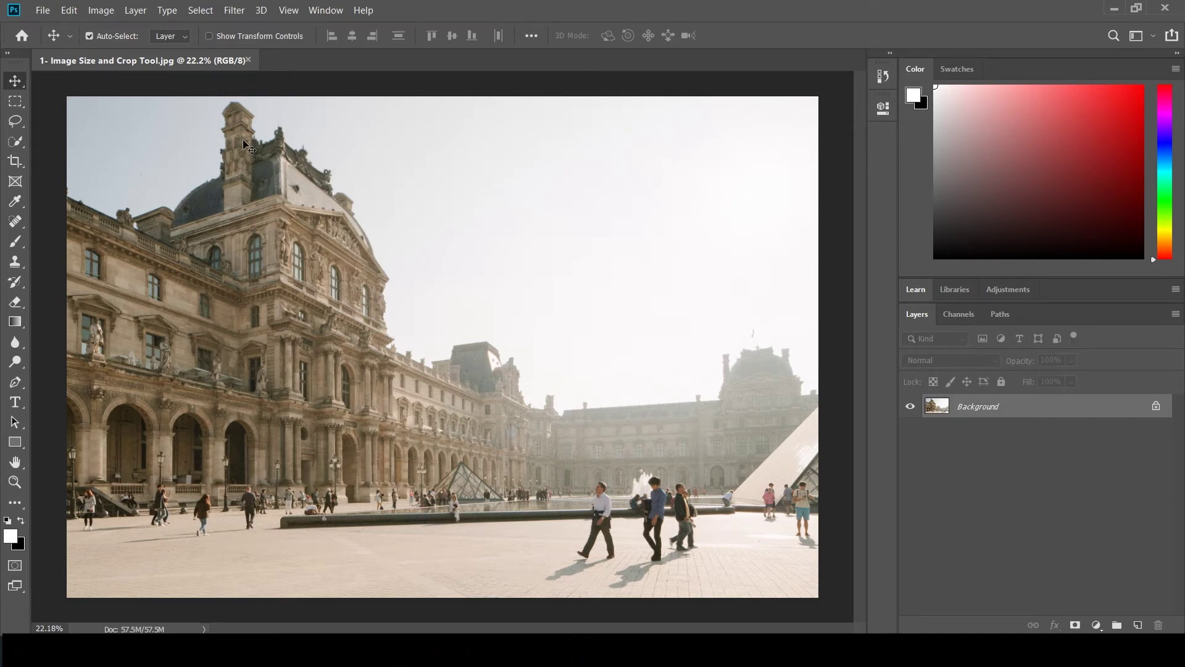
Open Image Size for the 5489 × 3659 px Louvre photo, keeping width in Pixels.
click(101, 11)
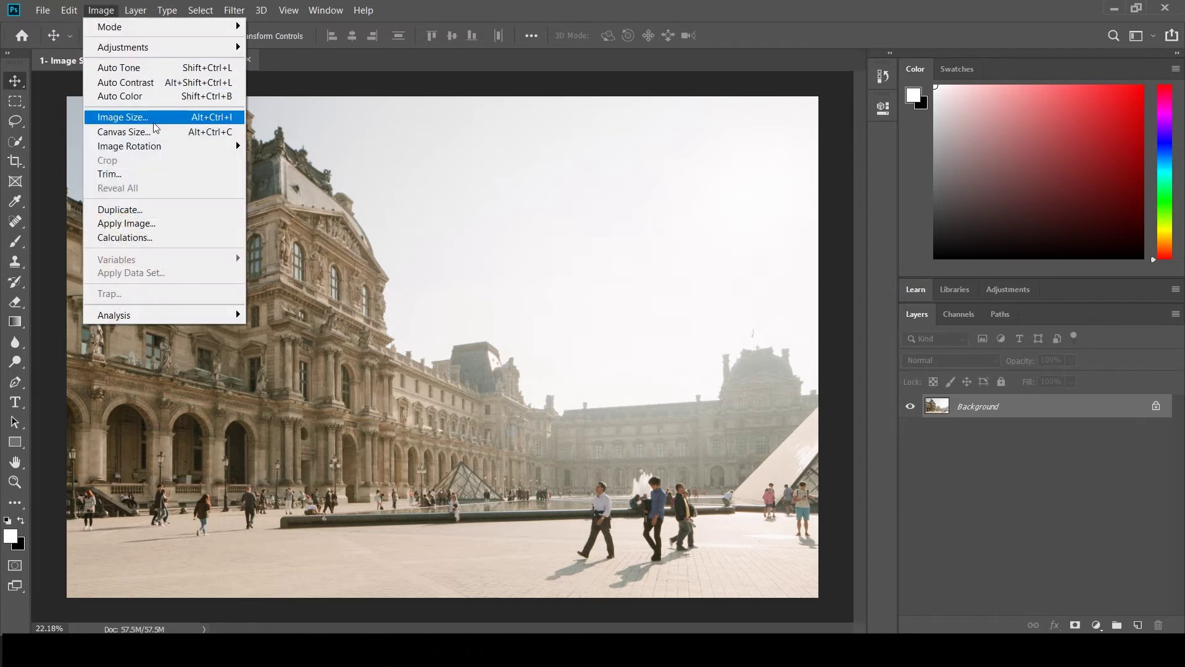
click(123, 117)
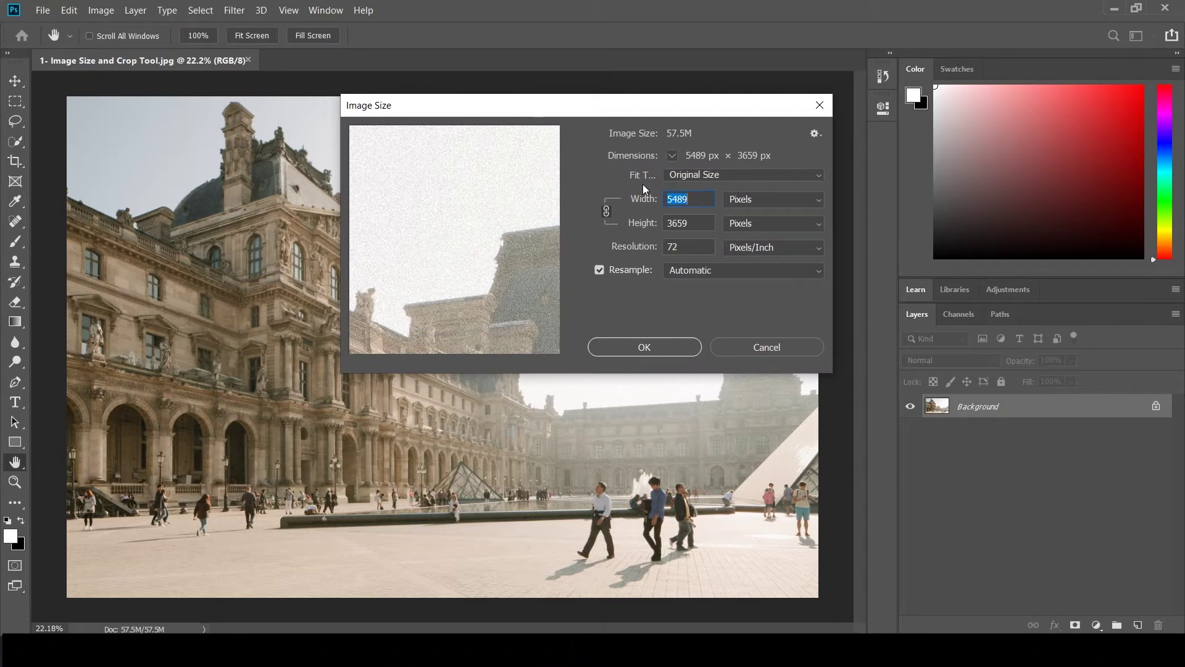
click(779, 198)
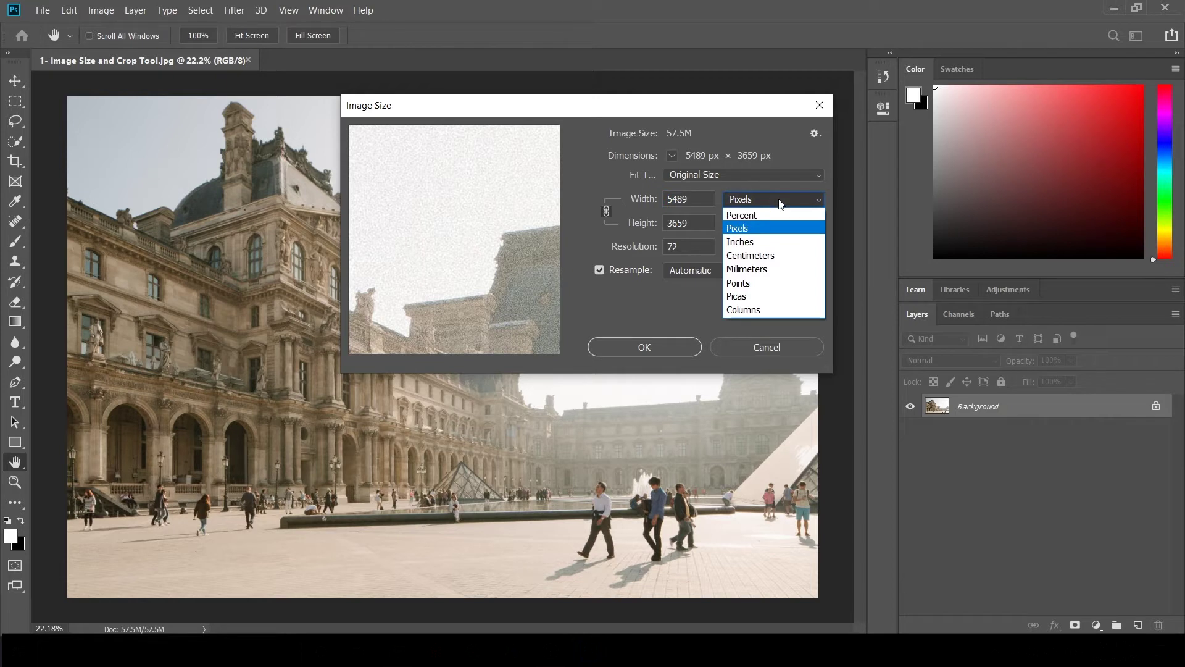
click(783, 202)
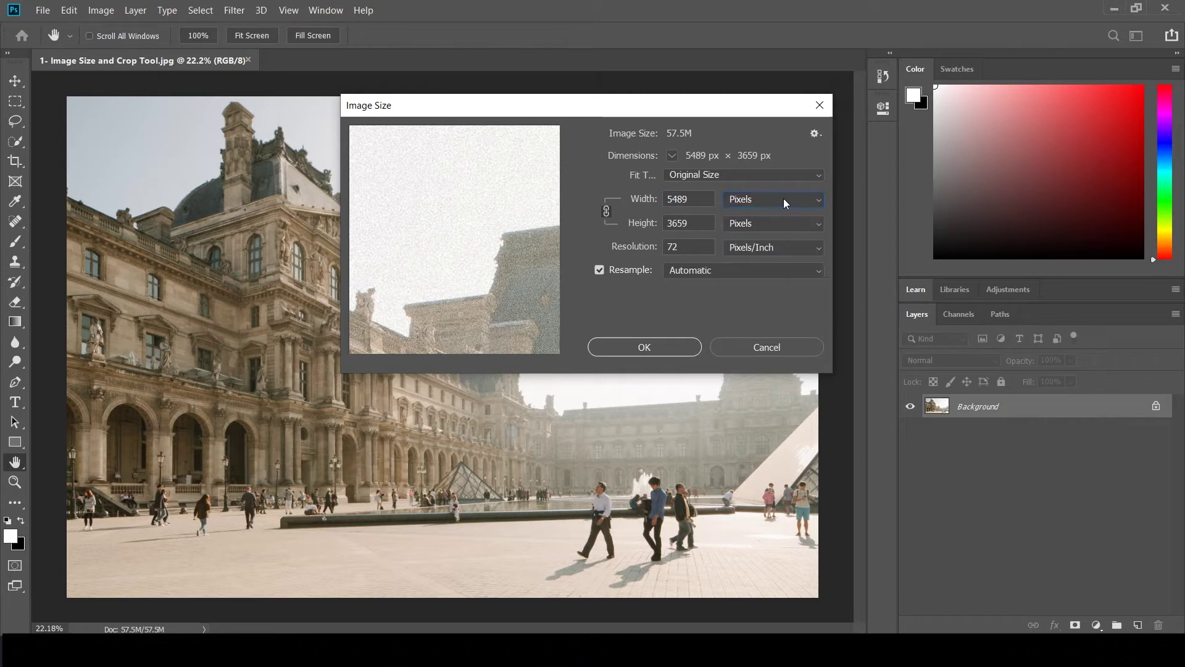
click(783, 198)
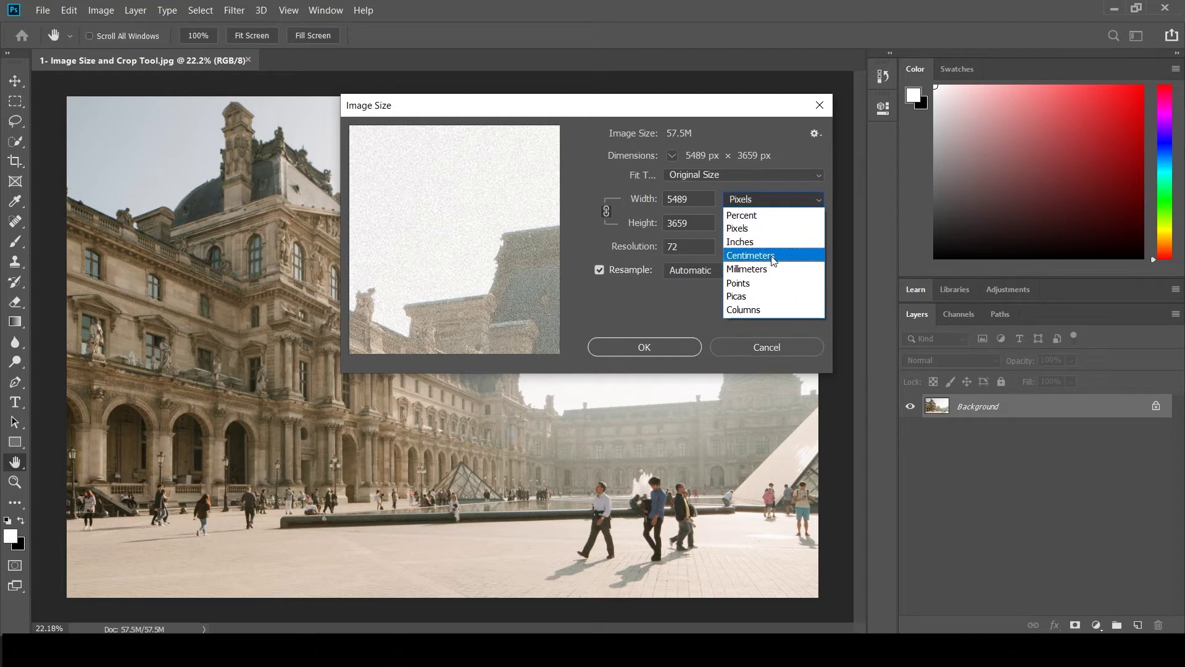
click(777, 234)
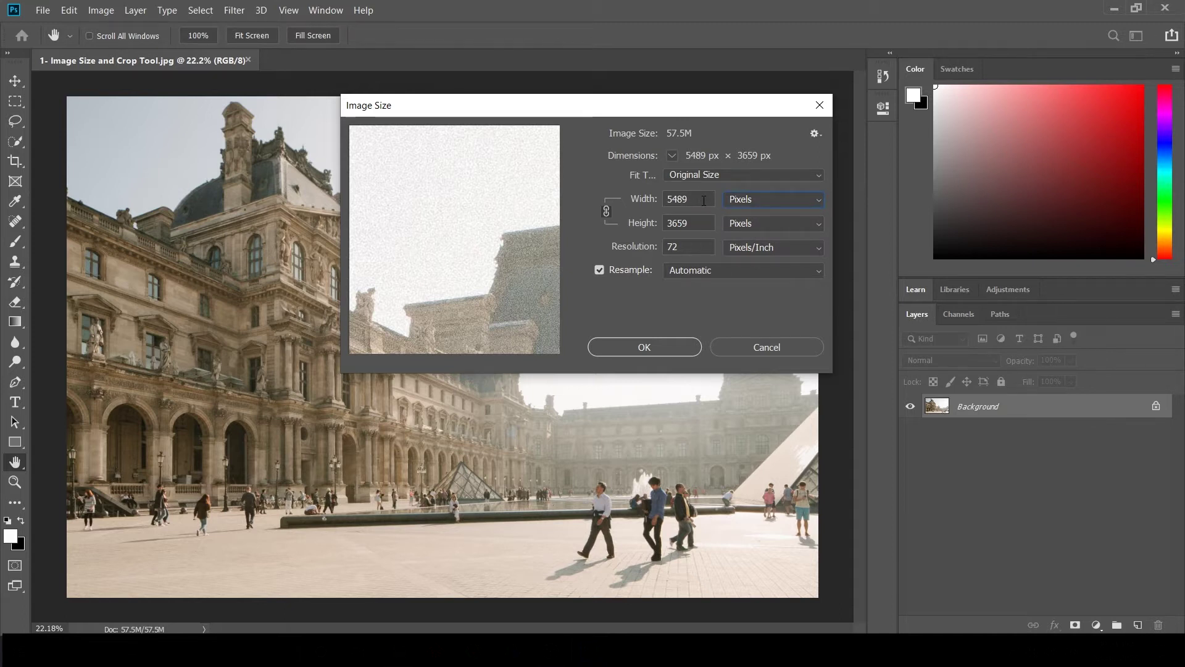
Replace the width value 5489 with 2160 px.
click(704, 200)
drag(694, 198, 668, 199)
text(21)
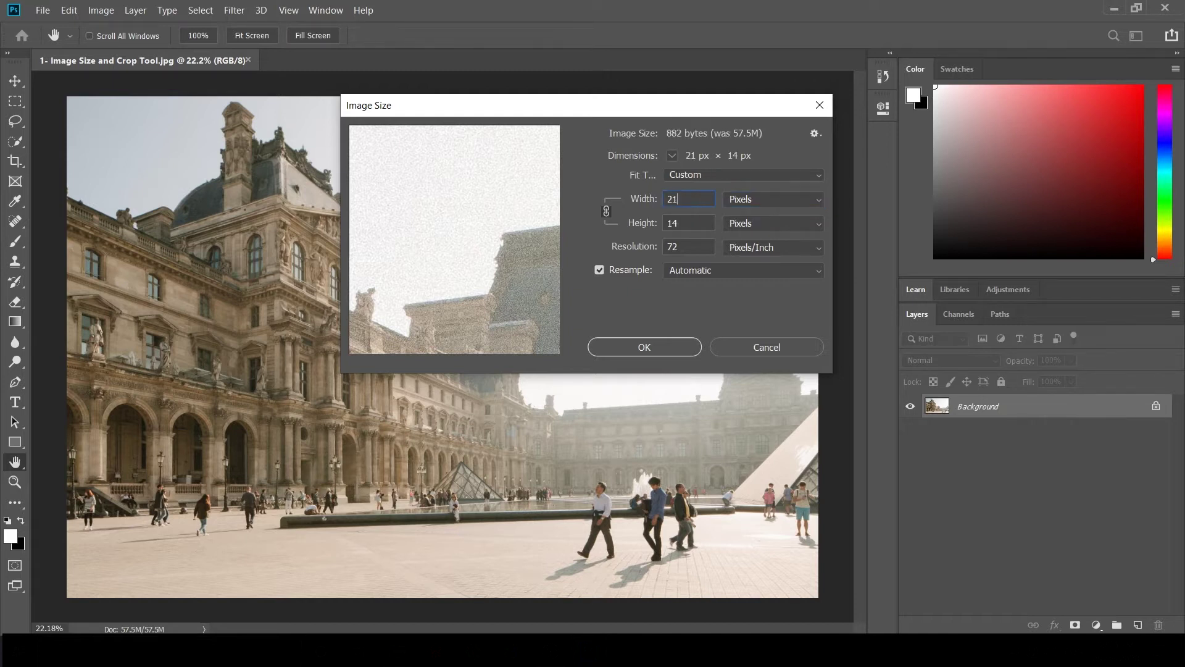
text(60)
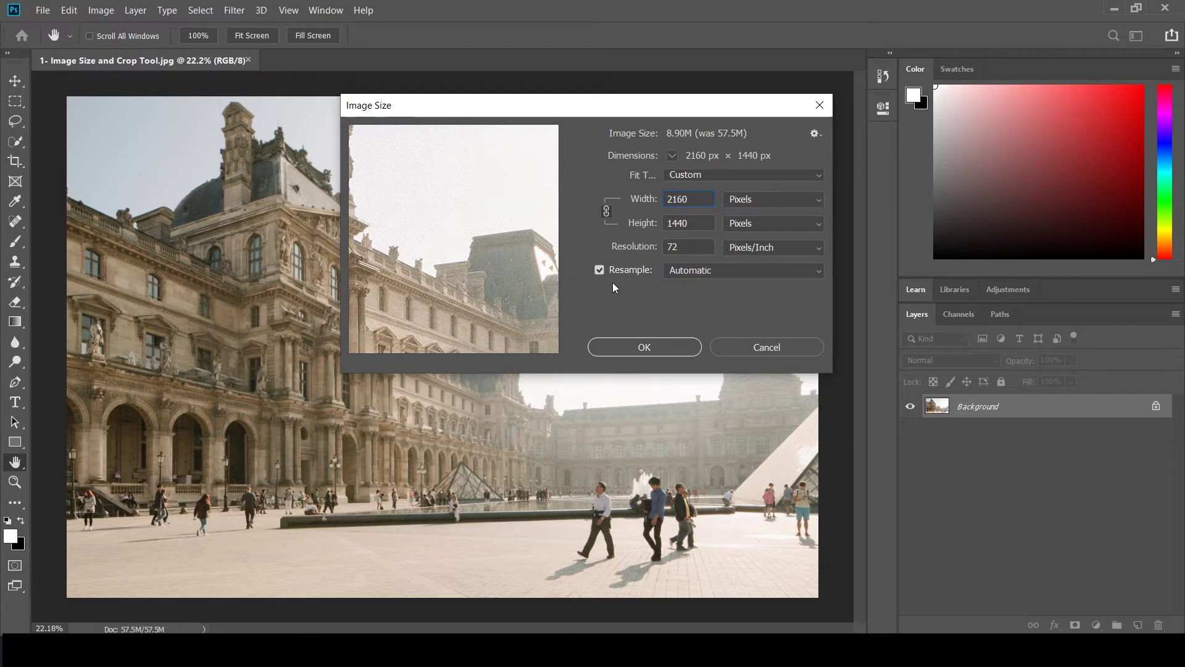
Unlink width and height, set width to 1080 px for 1080 × 1440, and zoom out the preview.
click(610, 210)
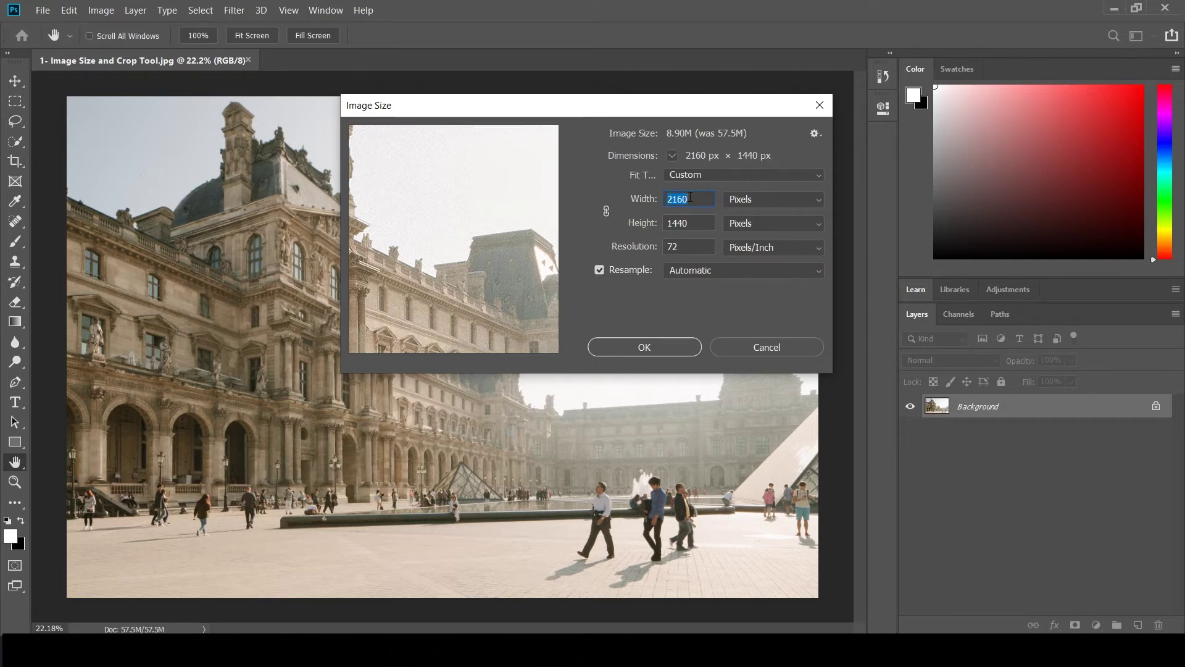
text(1)
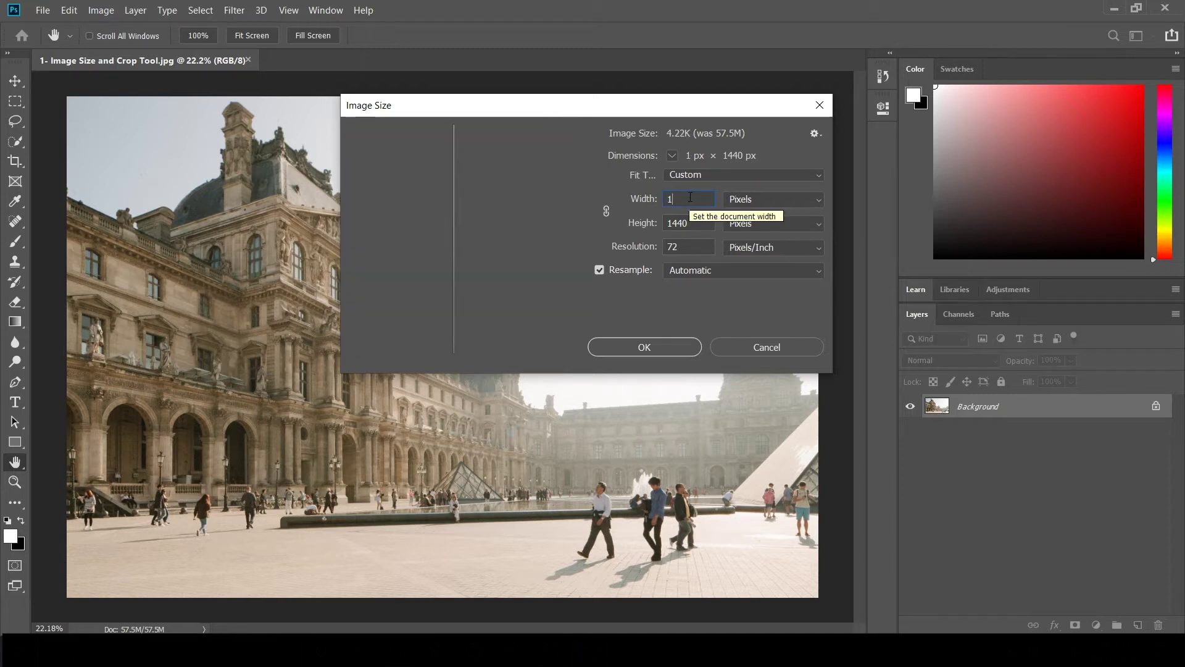
text(080)
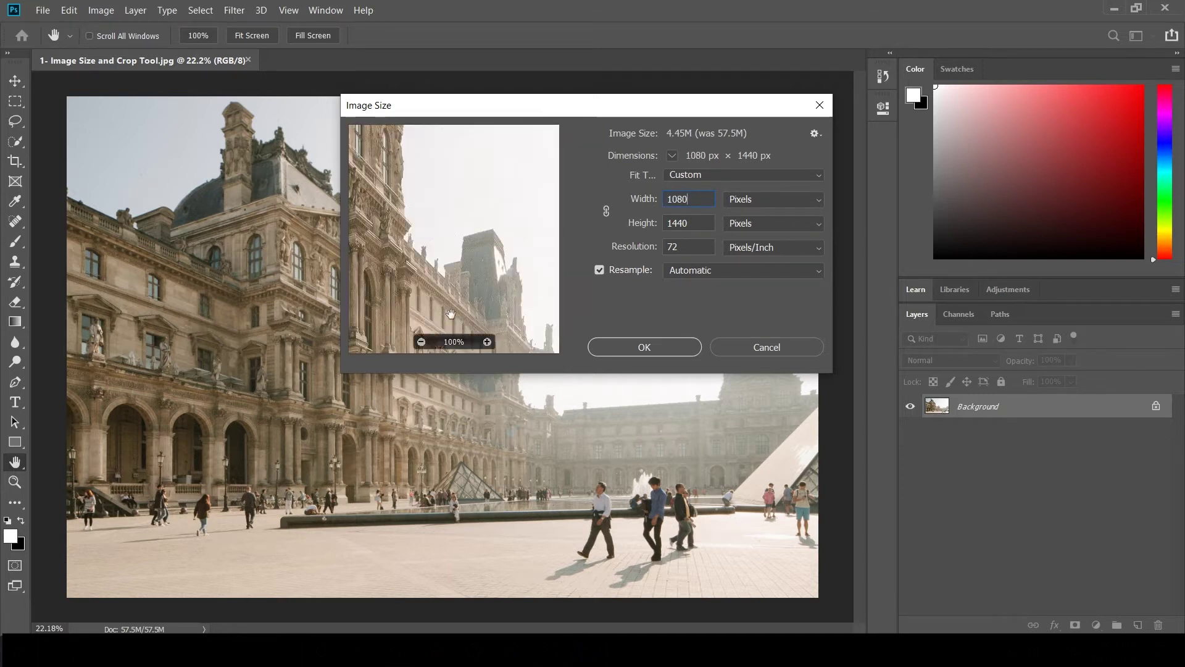
click(420, 343)
click(420, 342)
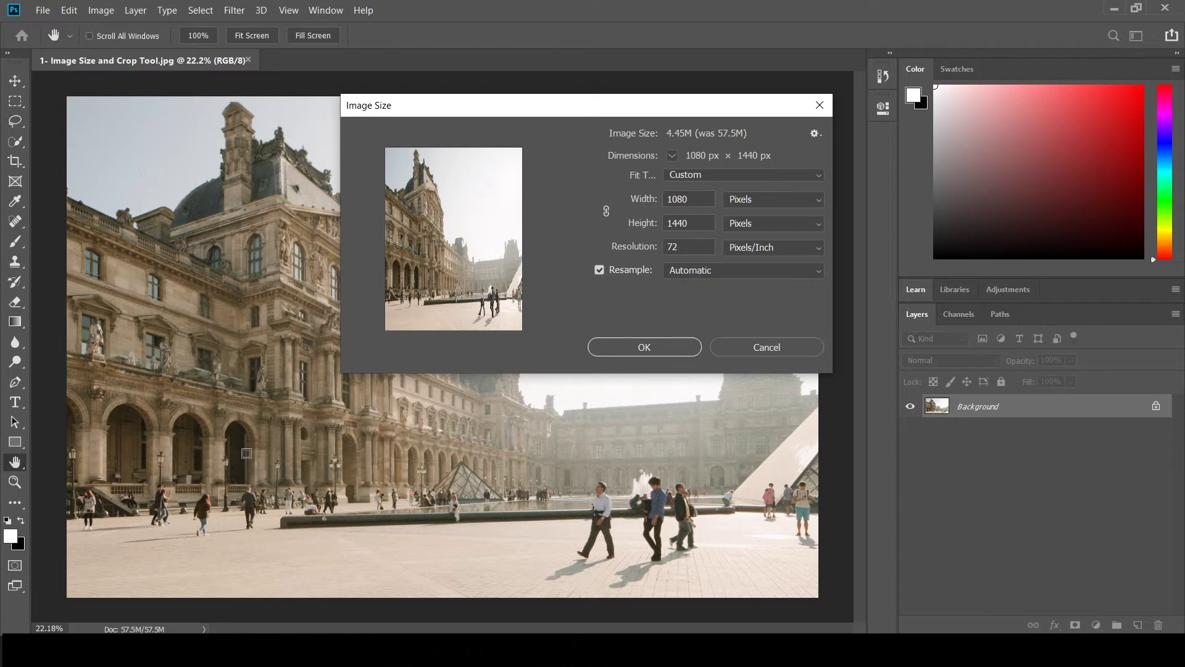
Relink proportions, set width to 2160 px so height becomes 1440, and confirm the resize.
click(606, 212)
click(696, 197)
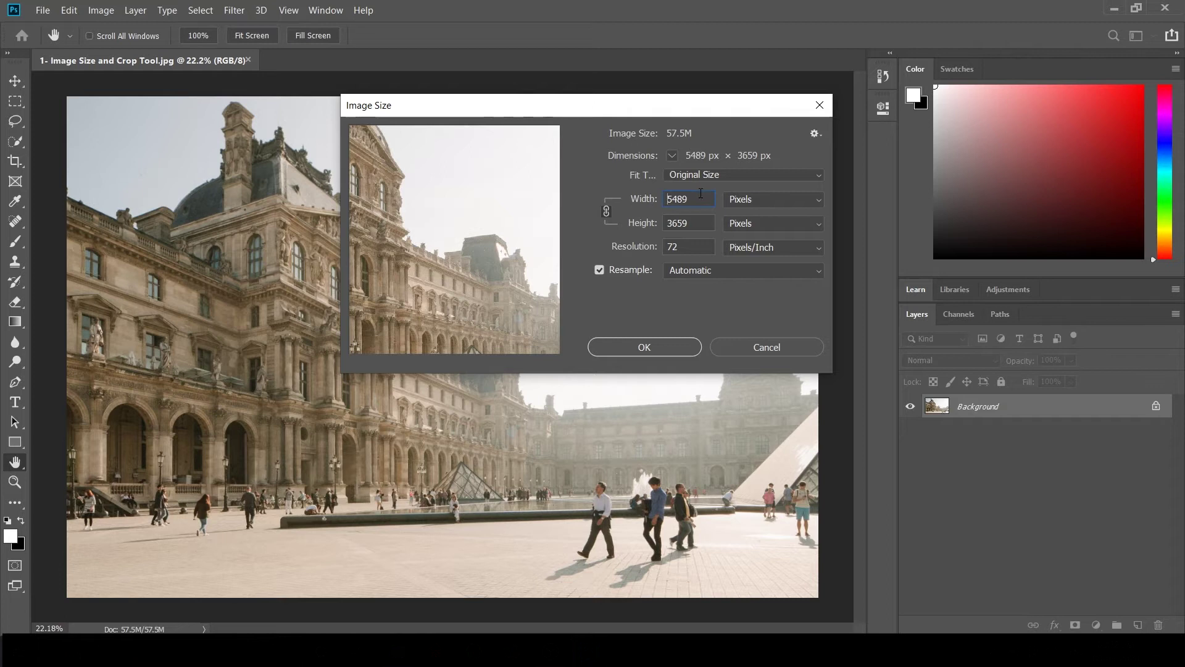
drag(700, 199, 662, 201)
text(2)
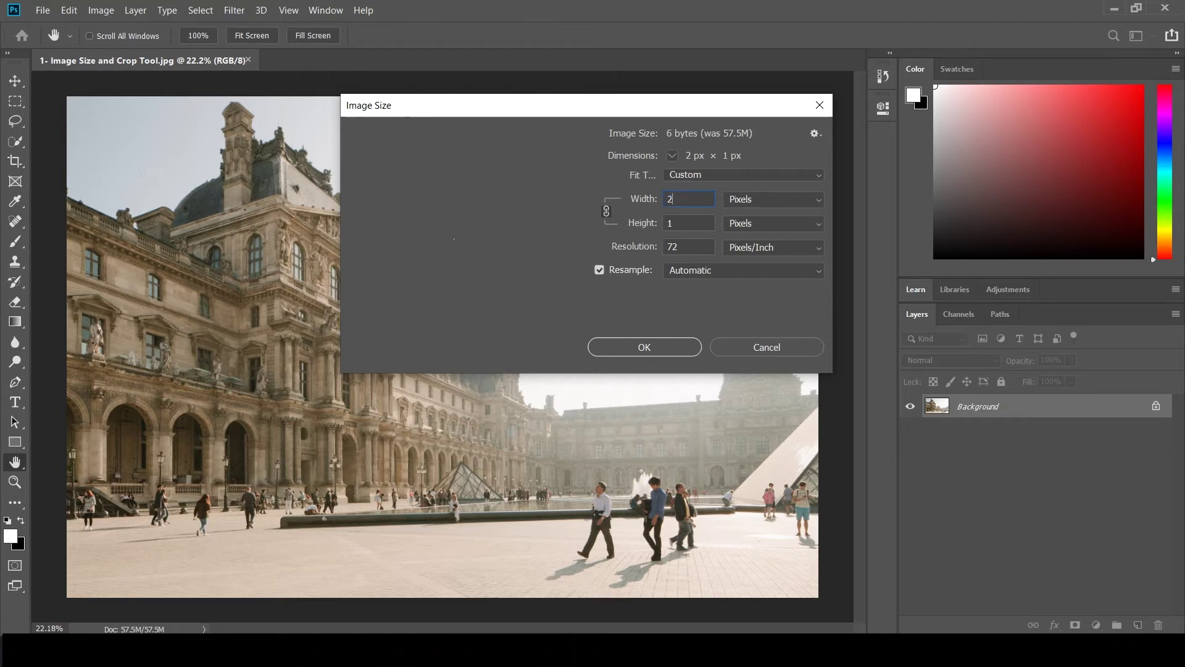
text(160)
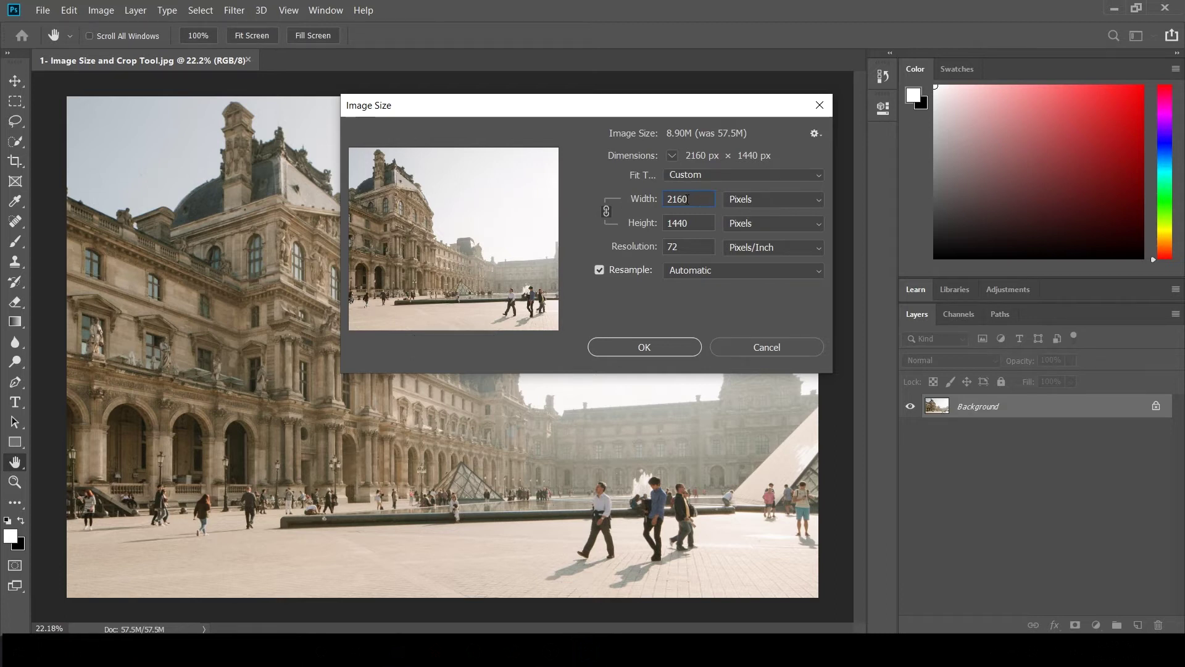
click(661, 350)
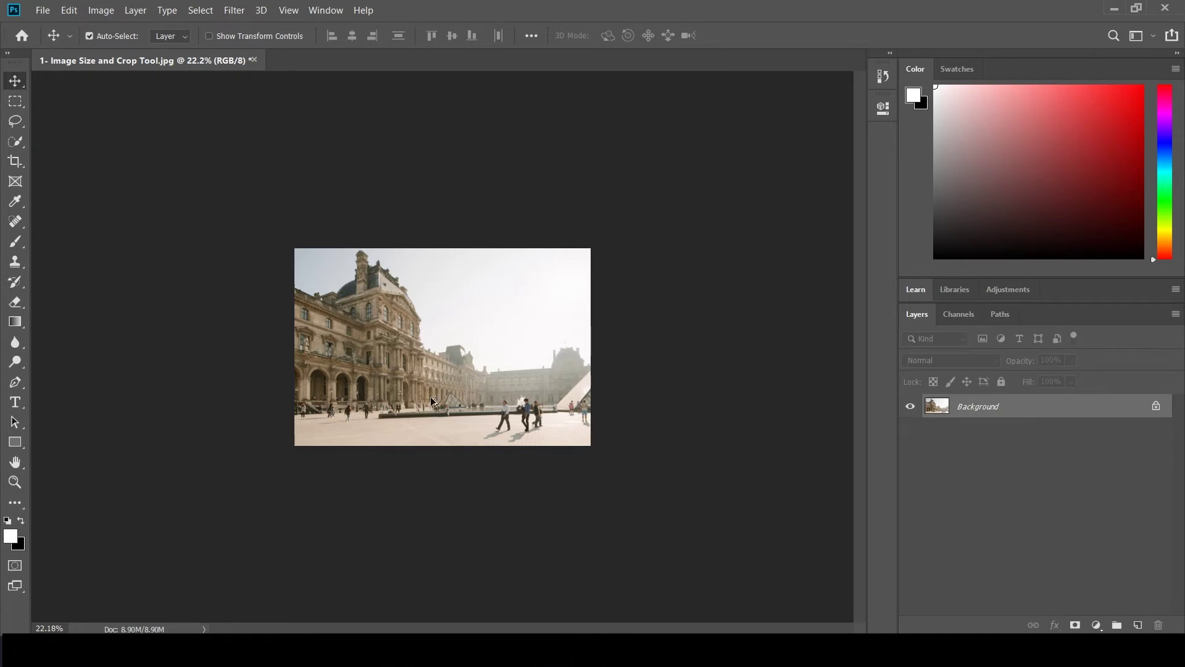
Zoom in on the resized Louvre photo and switch to the Crop tool.
scroll(540, 295, up, 3)
scroll(539, 295, up, 2)
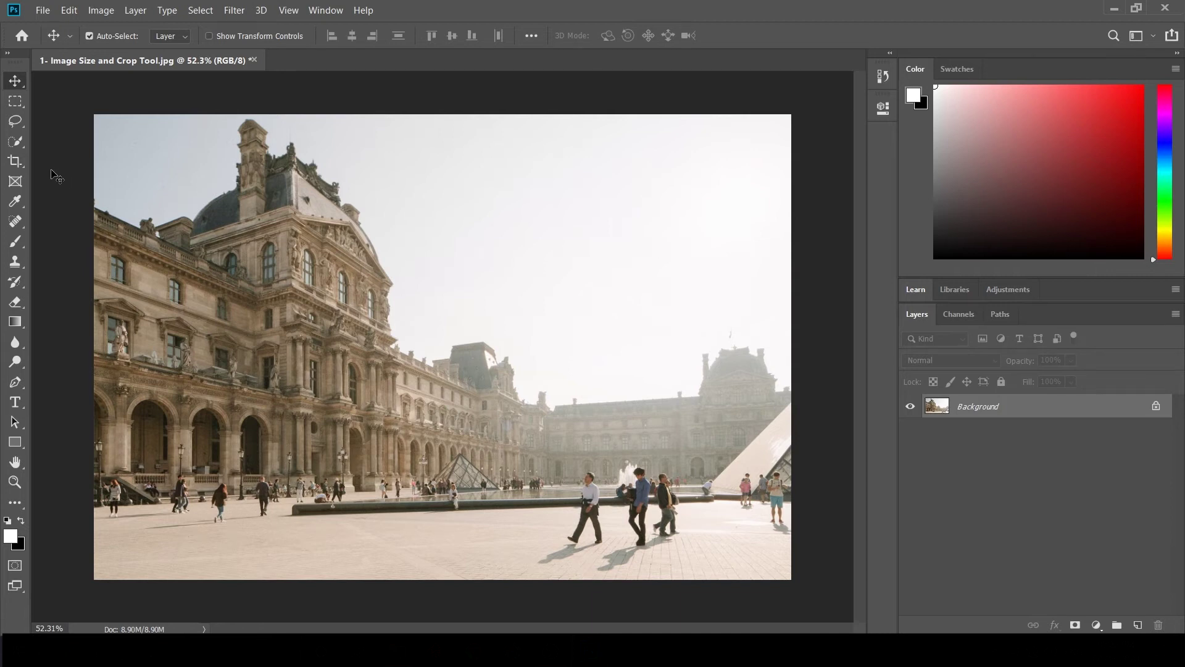
click(14, 163)
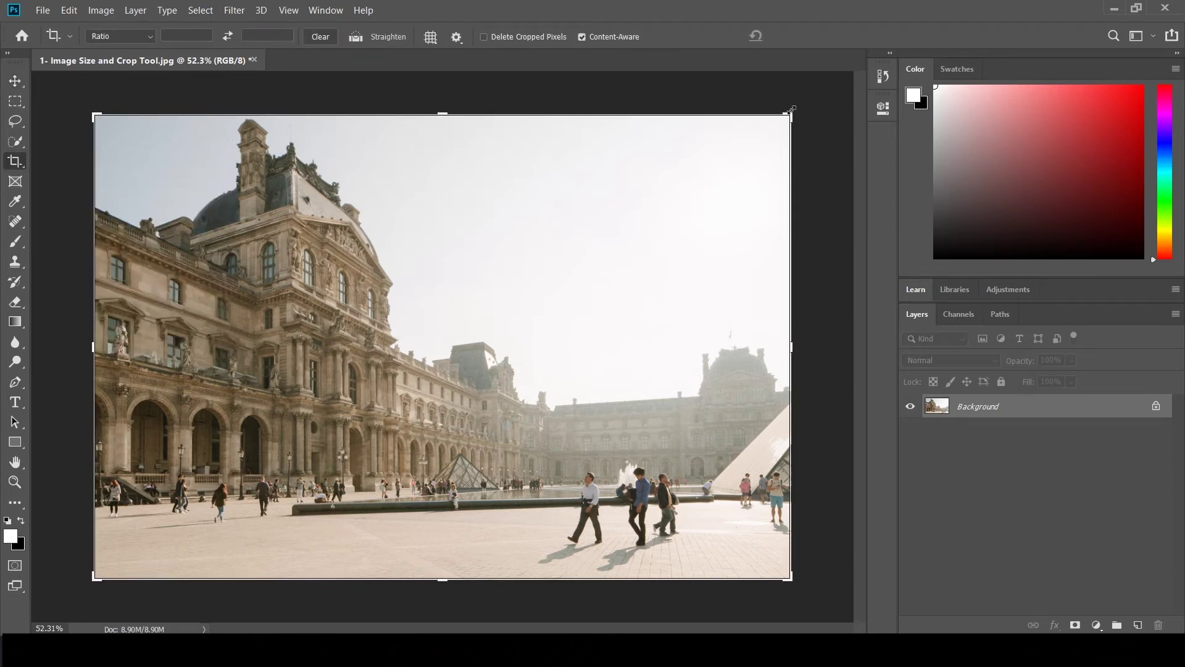
Try shrinking the crop from the top-right corner and rotating it 5°, then check the aspect-ratio presets.
mouse_move(791, 111)
mouse_down()
mouse_move(733, 180)
mouse_move(651, 182)
mouse_move(698, 166)
mouse_move(682, 164)
mouse_move(733, 122)
mouse_move(796, 112)
mouse_up()
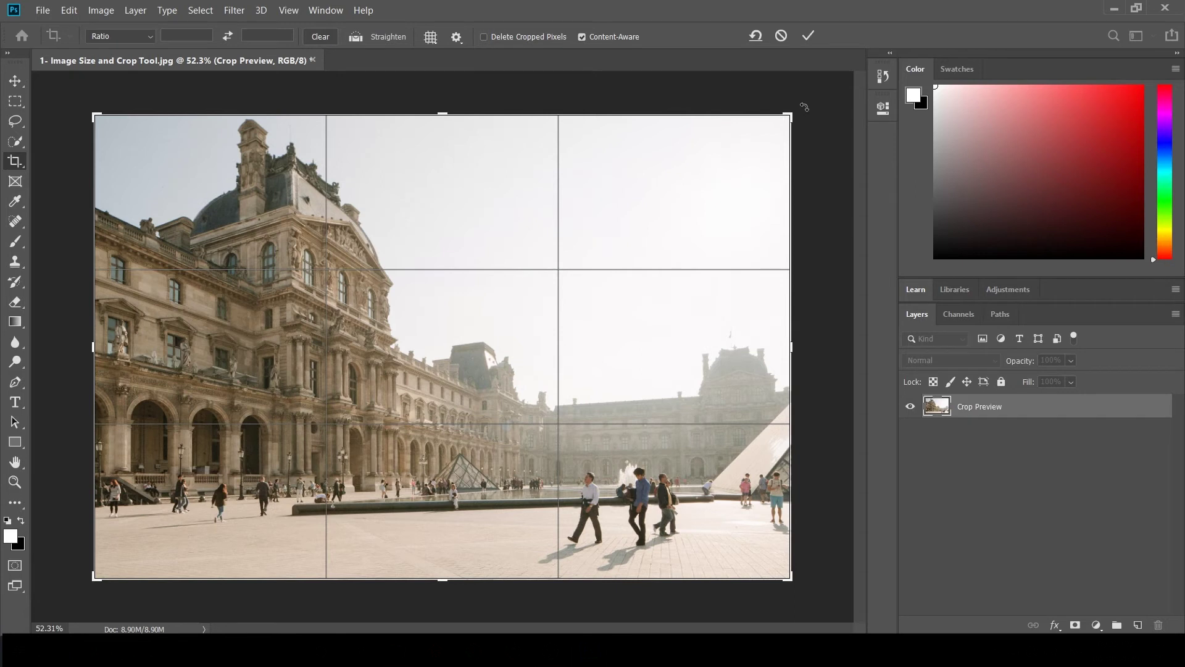
mouse_move(804, 107)
mouse_down()
mouse_move(827, 138)
mouse_move(826, 99)
mouse_up()
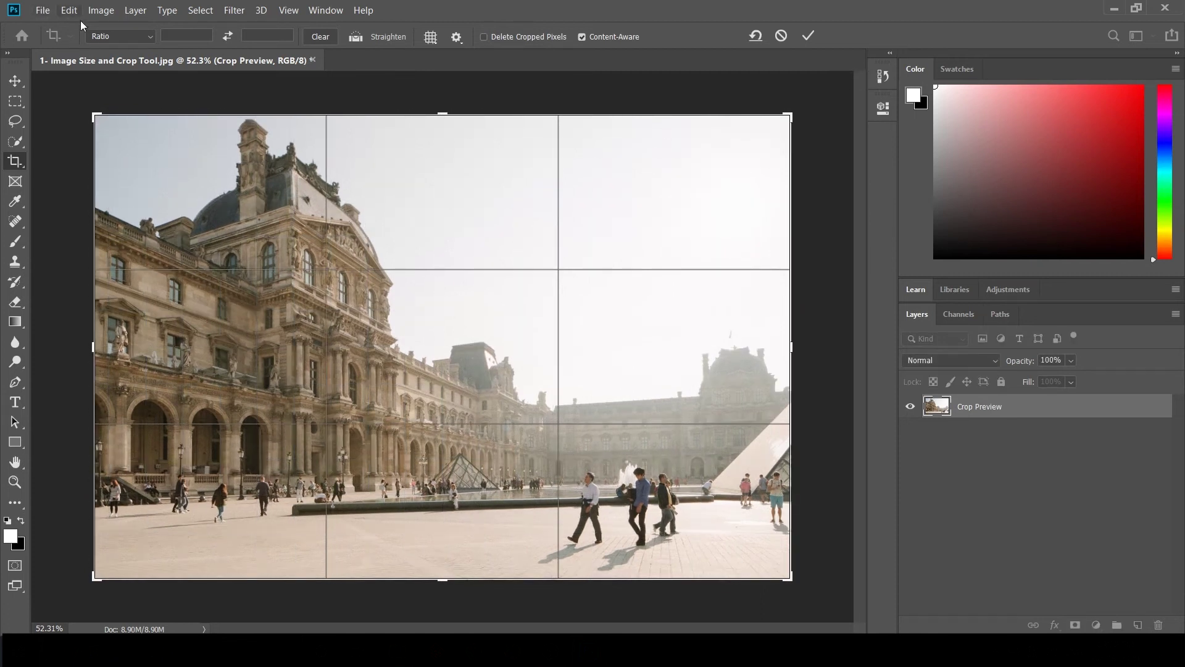
click(94, 36)
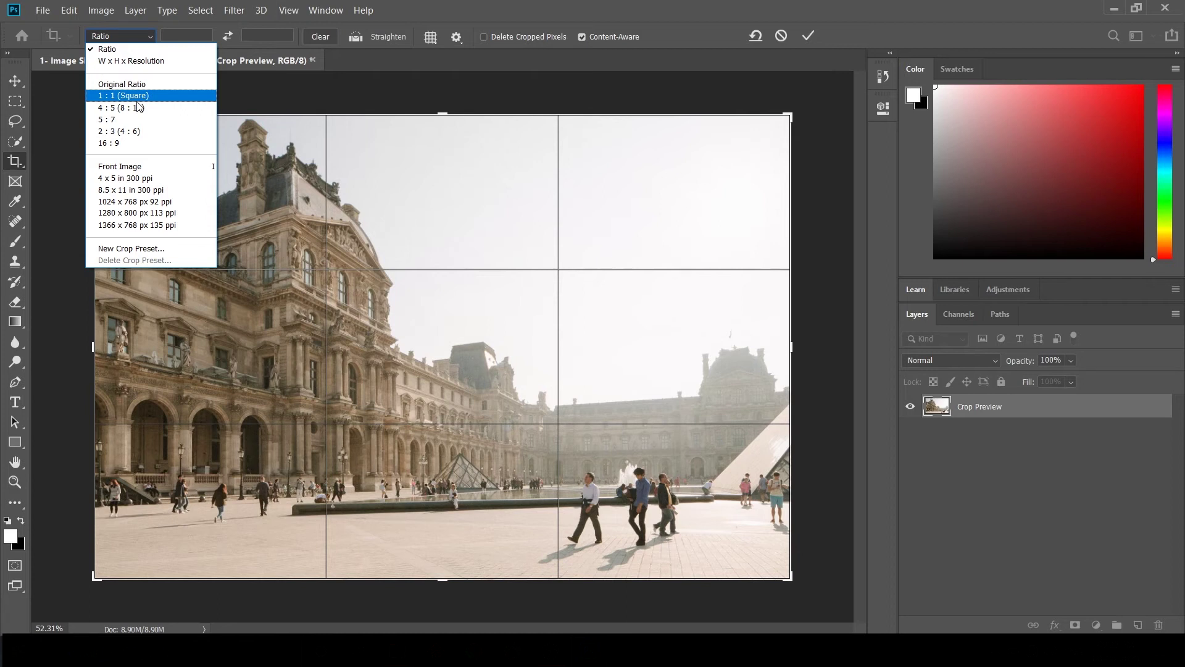
click(136, 102)
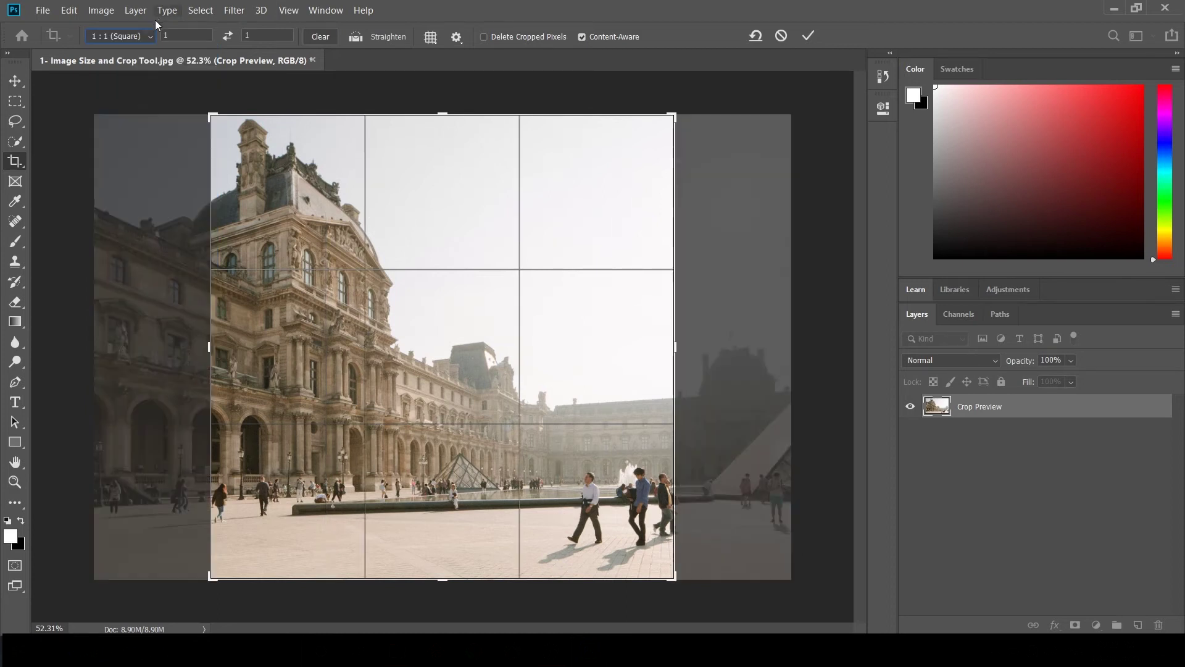
click(149, 37)
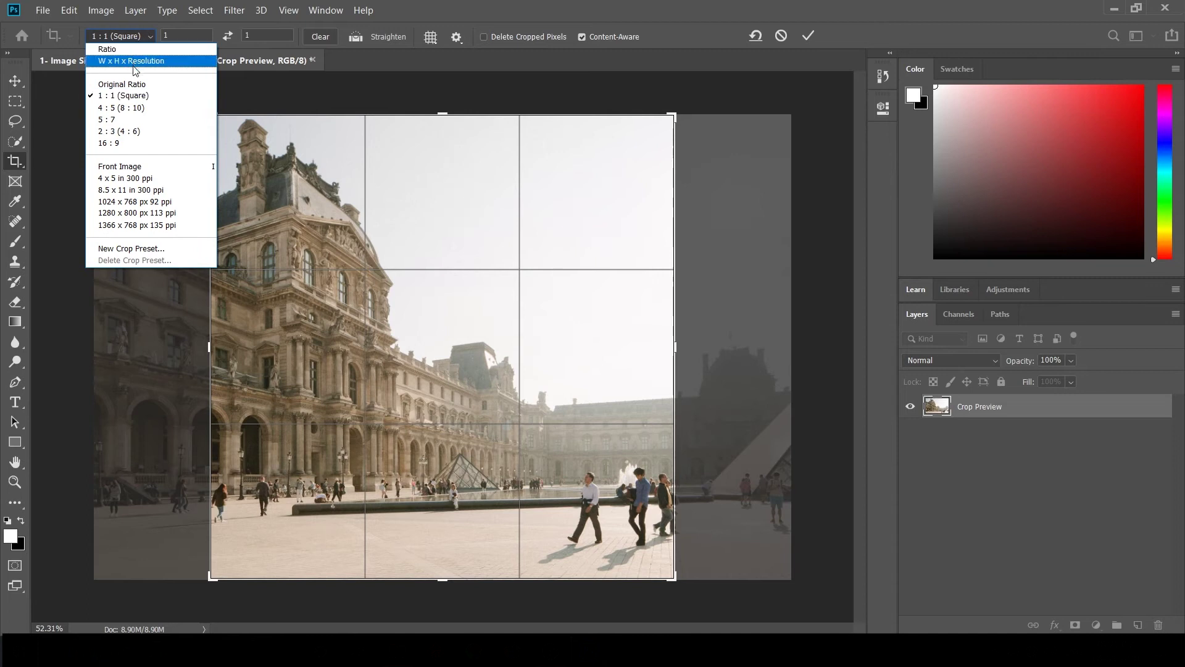
click(139, 50)
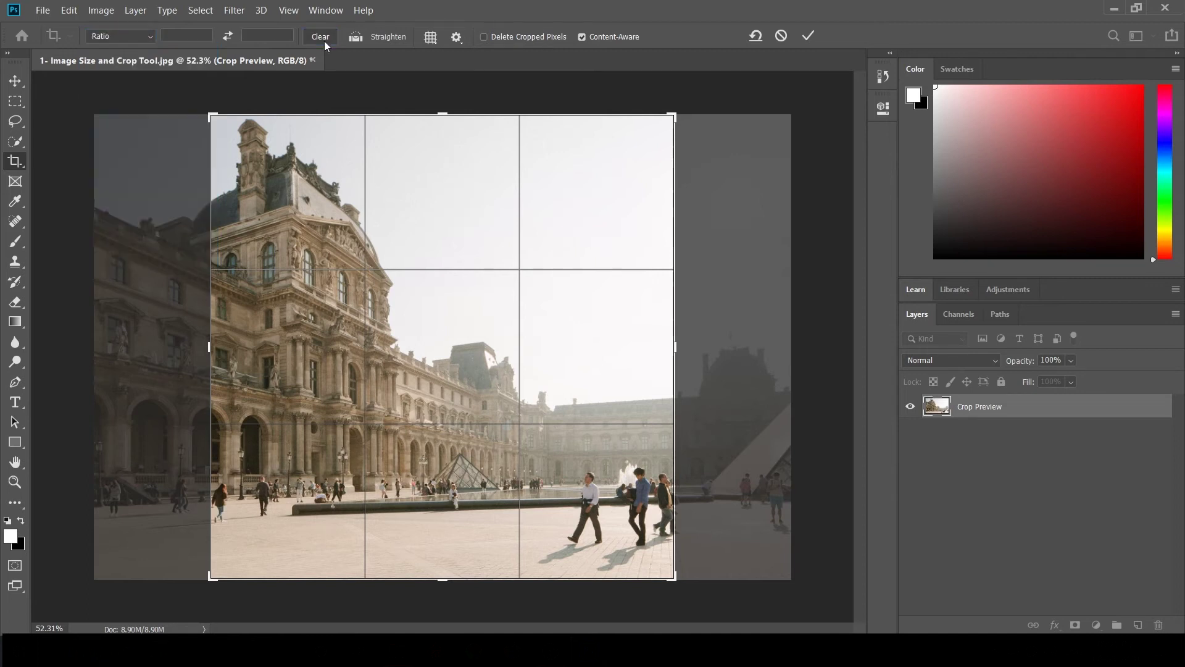
click(149, 37)
click(136, 84)
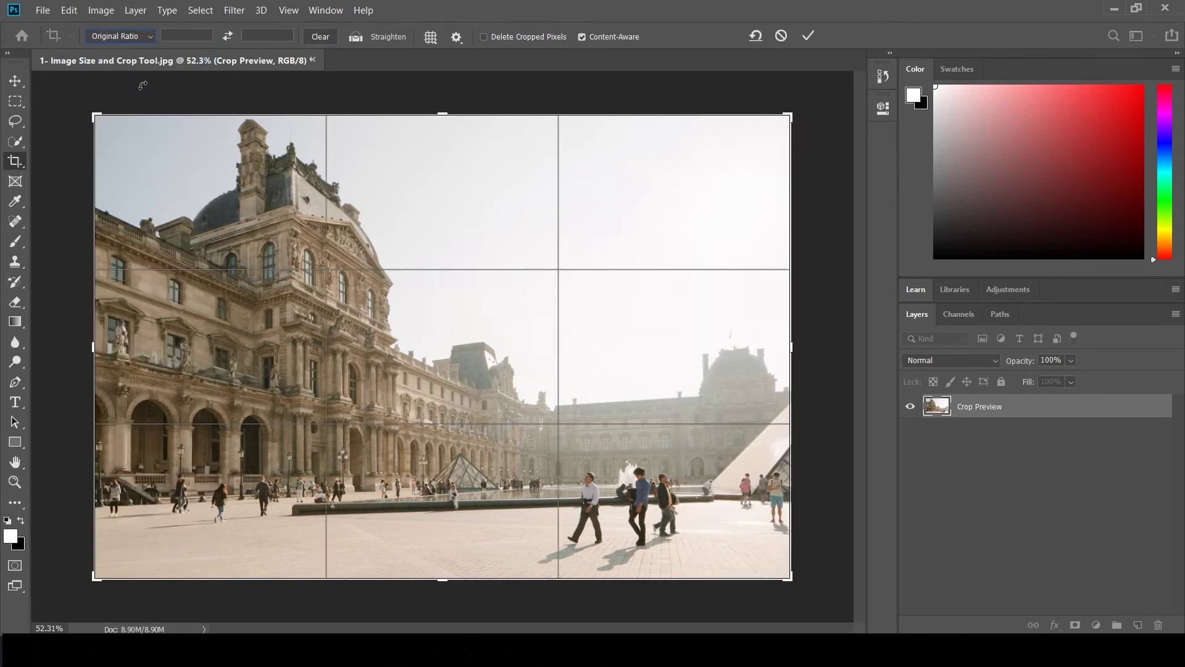
click(134, 38)
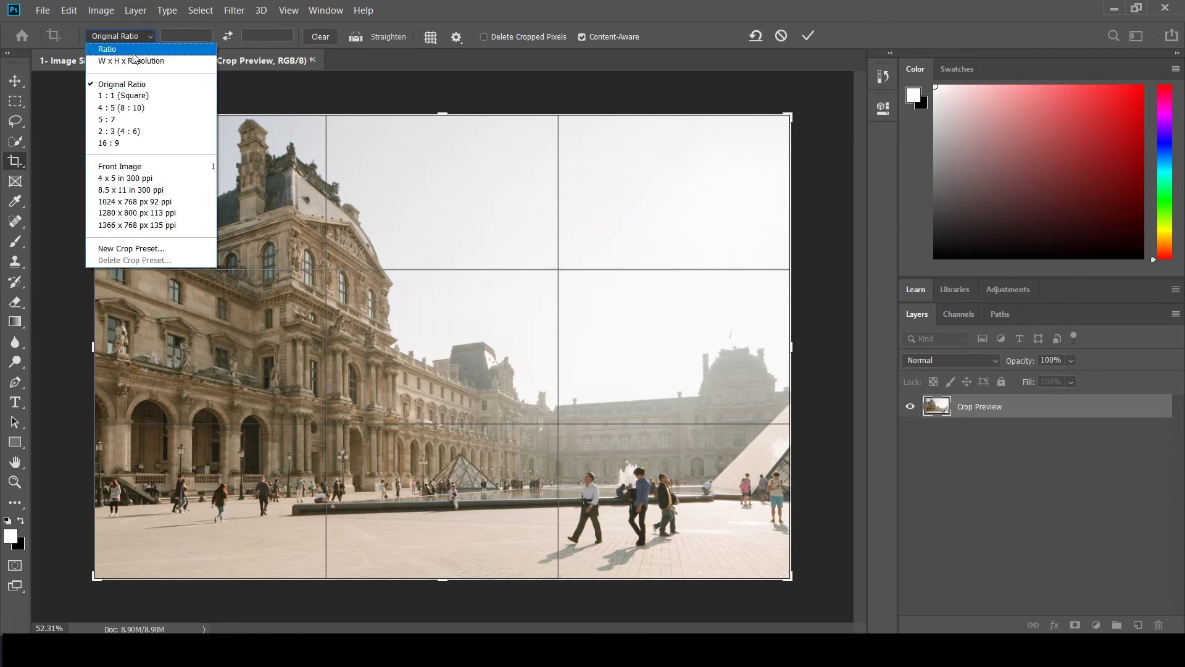
click(139, 51)
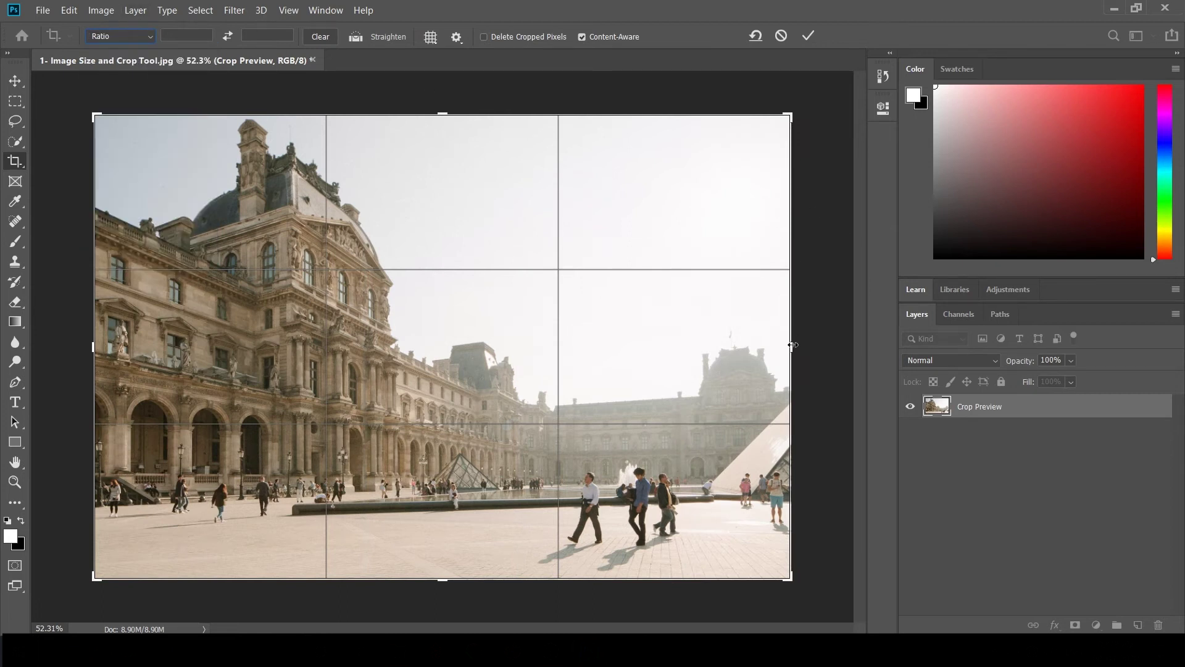
Pull the crop's right edge in to about 26.6 in wide, excluding the pyramid strip.
drag(792, 345, 753, 348)
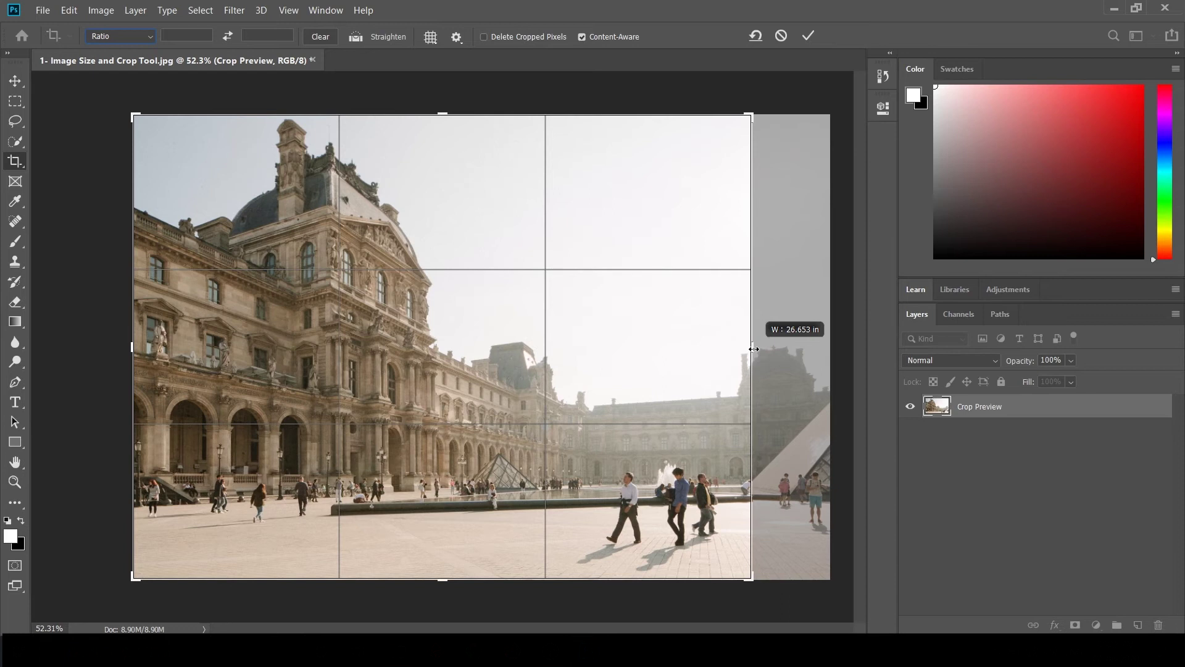
drag(754, 349, 754, 348)
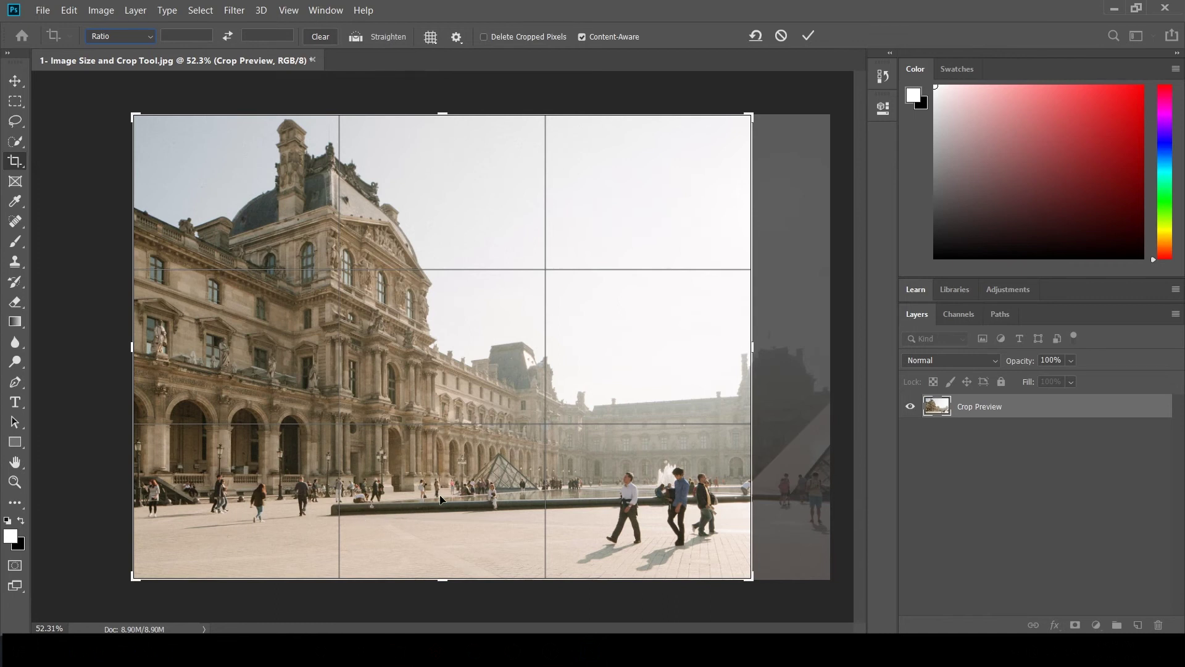
click(360, 34)
Draw a straighten line along the pool edge to level the photo about 2.1°.
drag(358, 514, 493, 510)
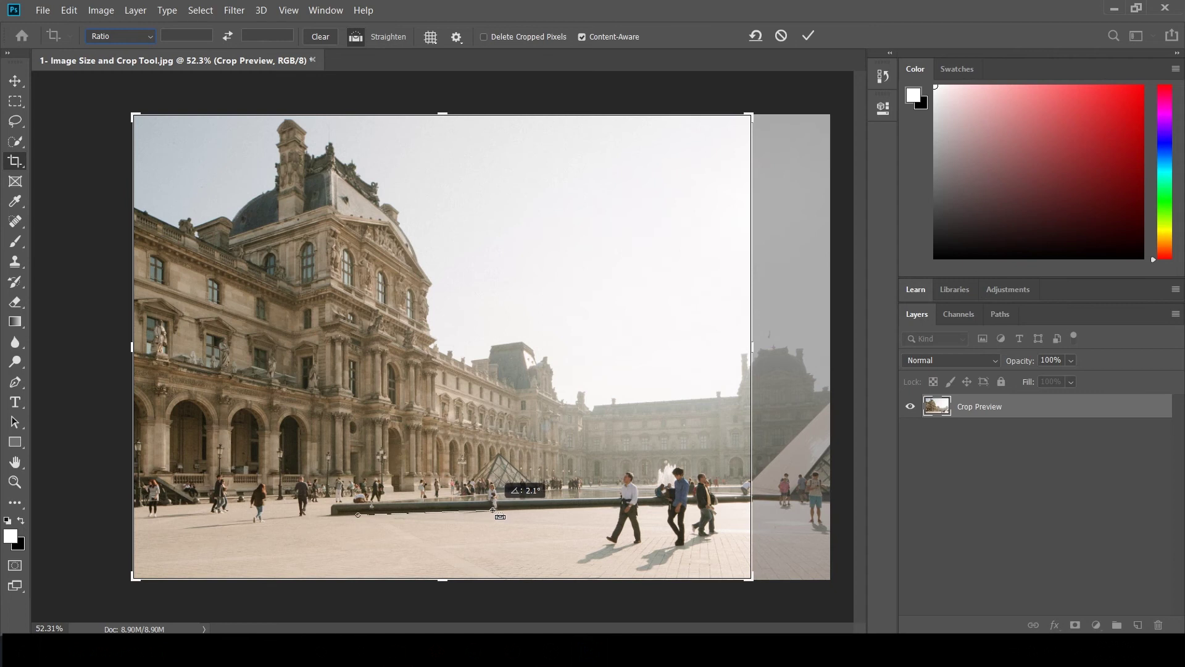
drag(493, 510, 493, 511)
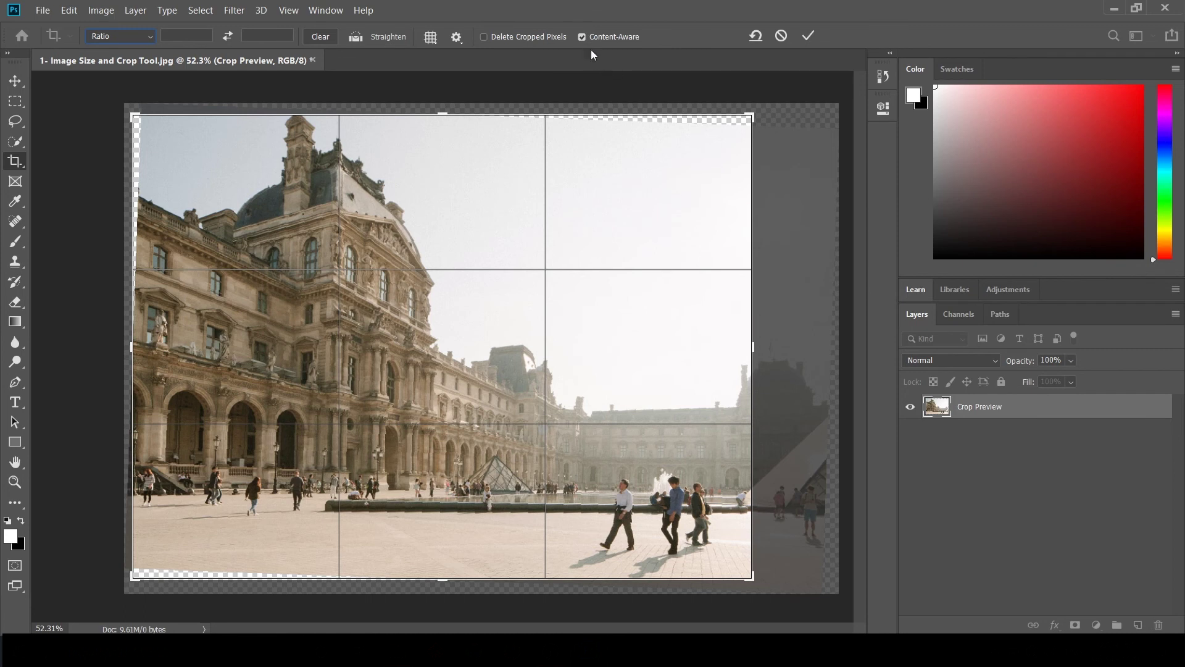
Keep Content-Aware on, leave Delete Cropped Pixels unchecked, and commit the crop.
click(582, 36)
click(484, 37)
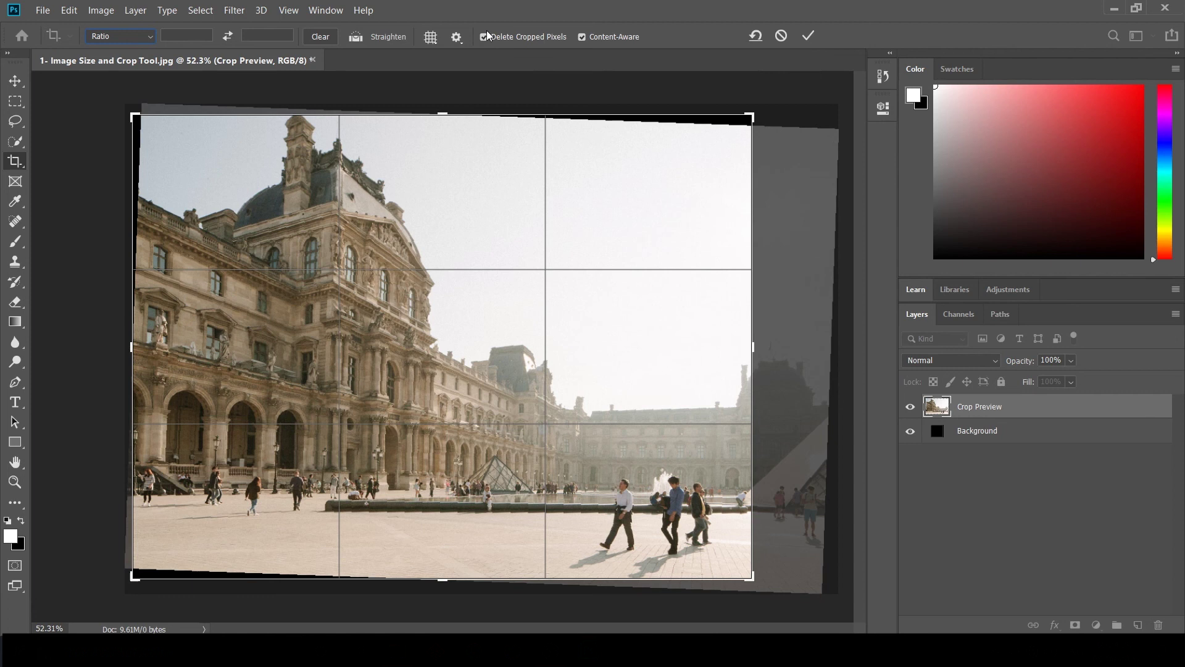
click(484, 37)
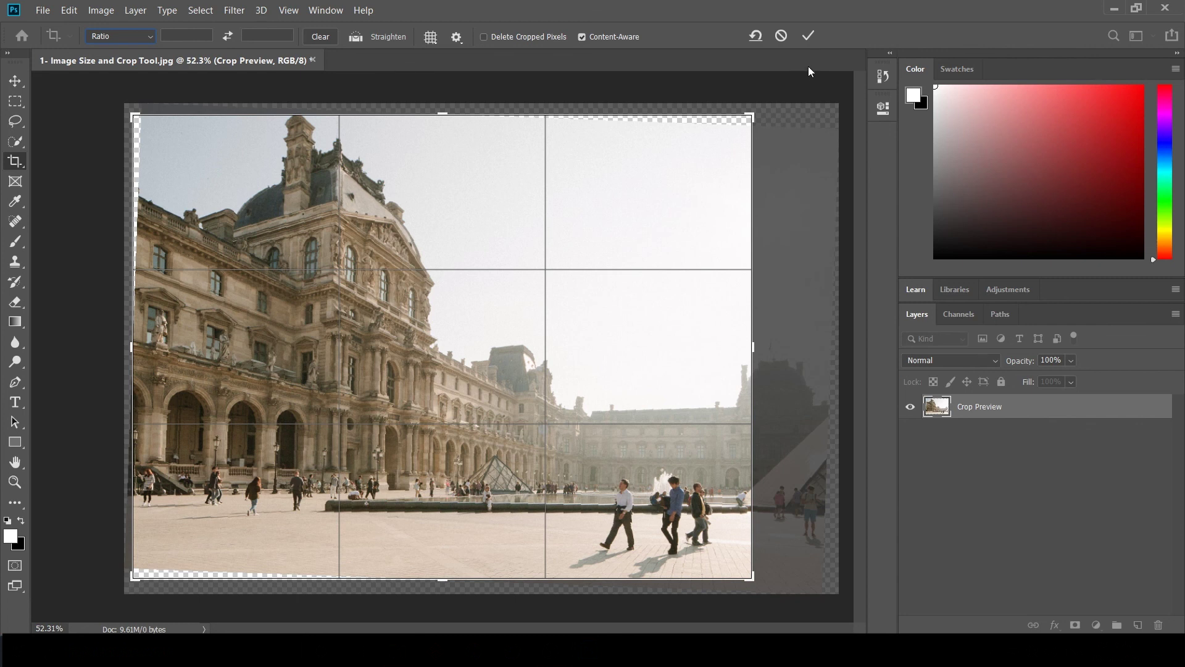
click(809, 36)
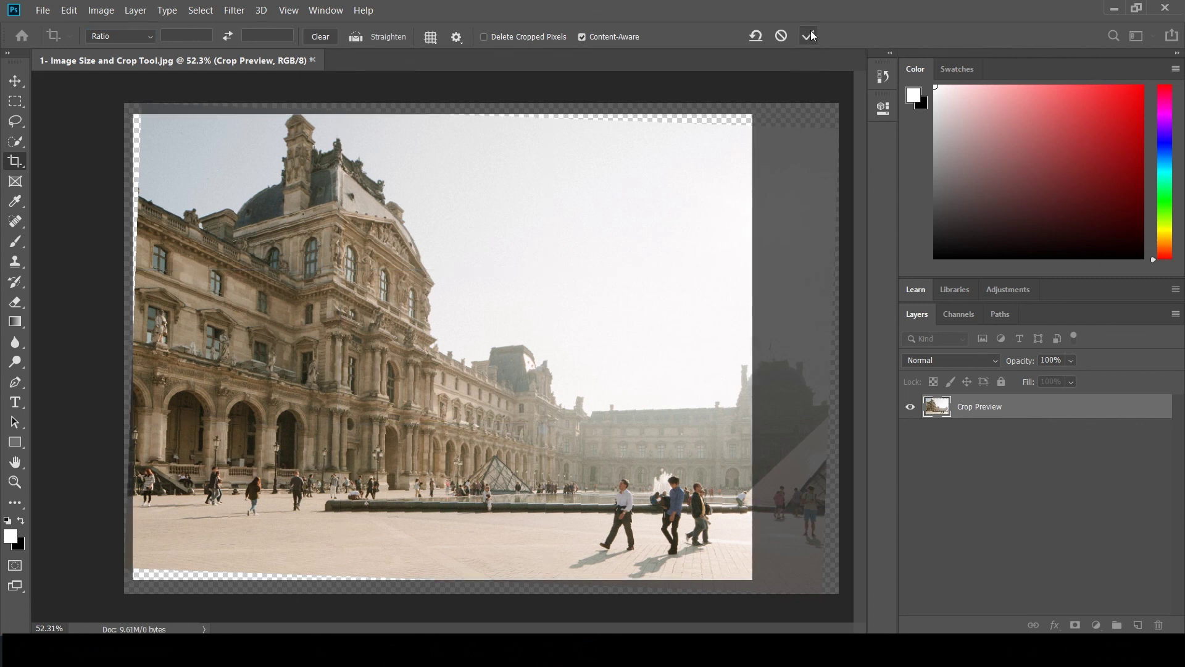